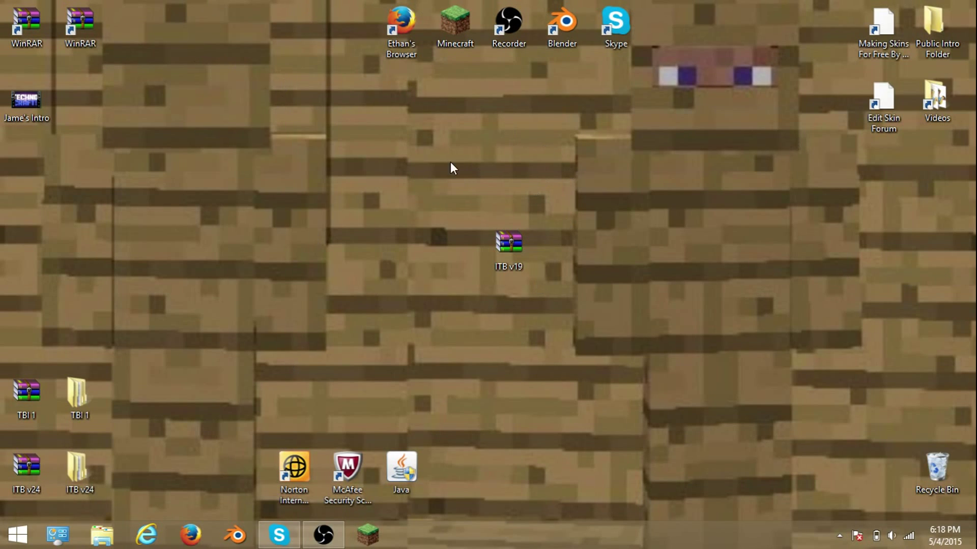
# Step: Extract the ITB v19 archive with WinRAR's 'Extract to ITB v19\' into a desktop folder
pyautogui.moveTo(2, 3); pyautogui.dragTo(116, 80)
pyautogui.click(115, 80)
pyautogui.moveTo(526, 243)
pyautogui.mouseDown()
pyautogui.moveTo(107, 240)
pyautogui.moveTo(533, 237)
pyautogui.mouseUp()
pyautogui.rightClick(503, 240)
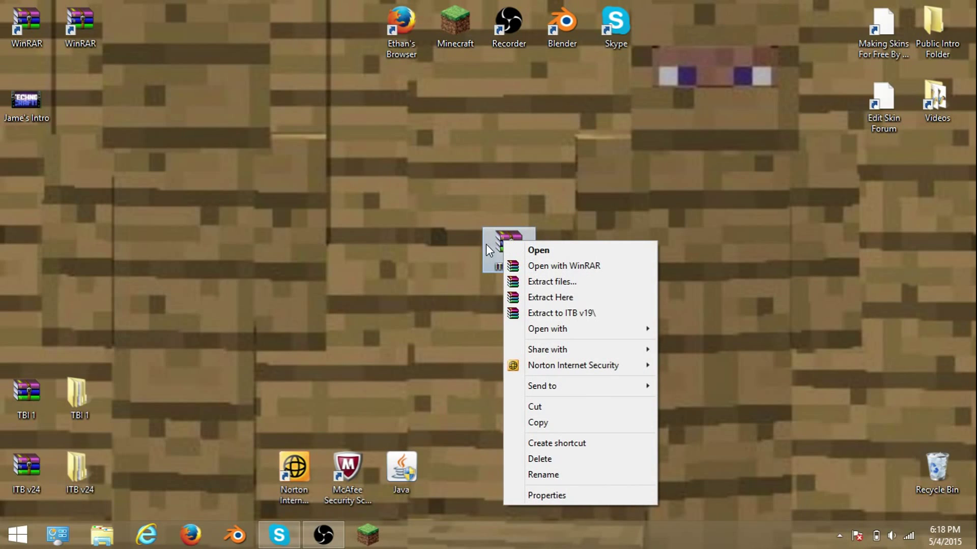
pyautogui.click(547, 314)
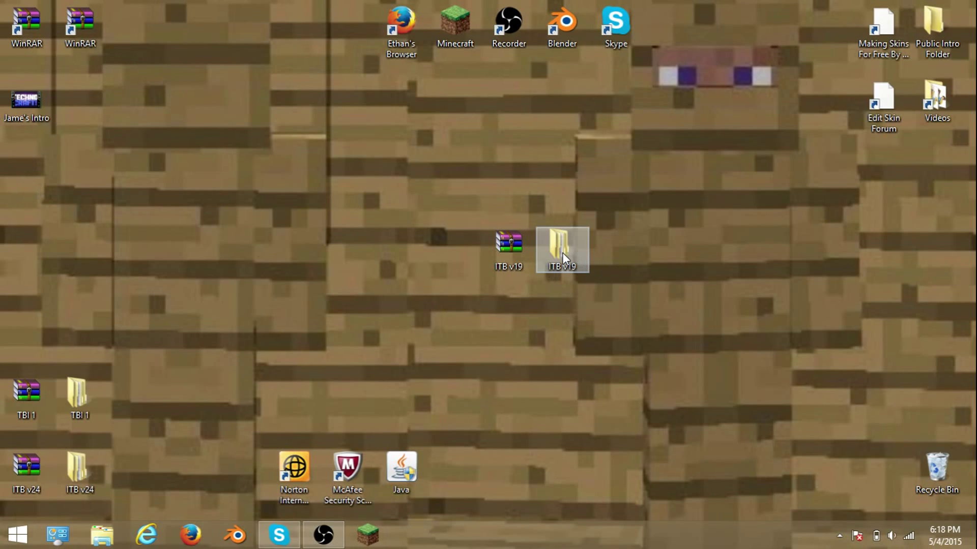
# Step: Go into the ITB v19 folder, then its inner ITB v19 folder, and launch the ITB v19 Blender file
pyautogui.doubleClick(563, 252)
pyautogui.doubleClick(349, 165)
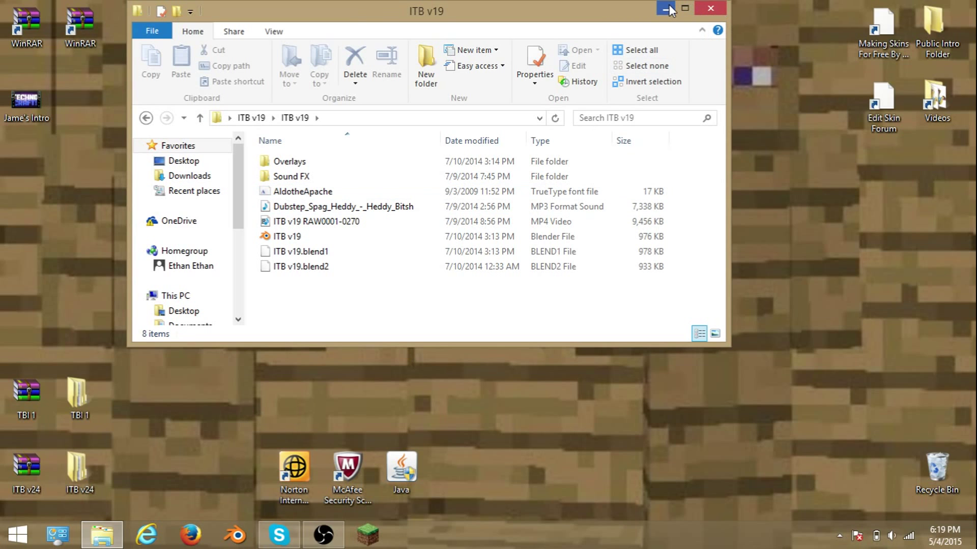
pyautogui.click(285, 222)
pyautogui.click(284, 237)
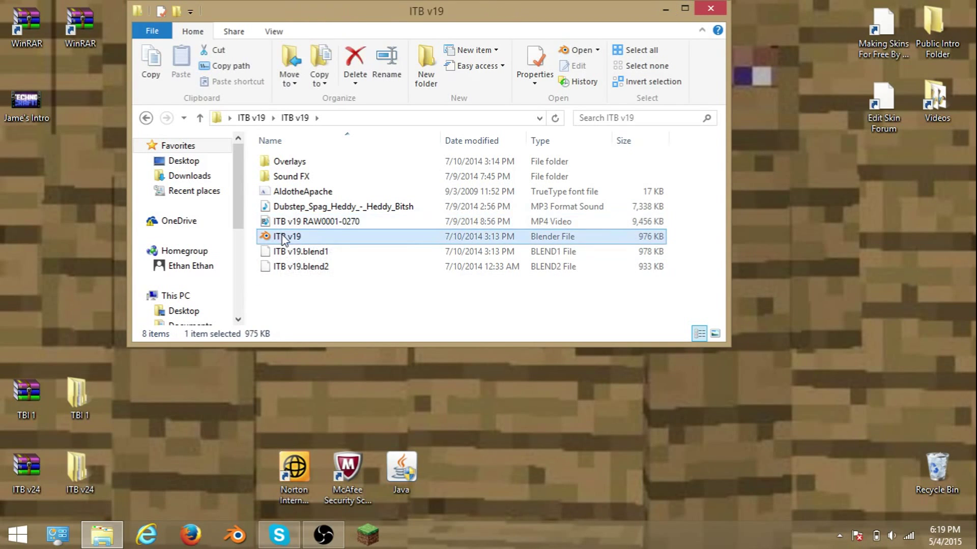
pyautogui.doubleClick(283, 237)
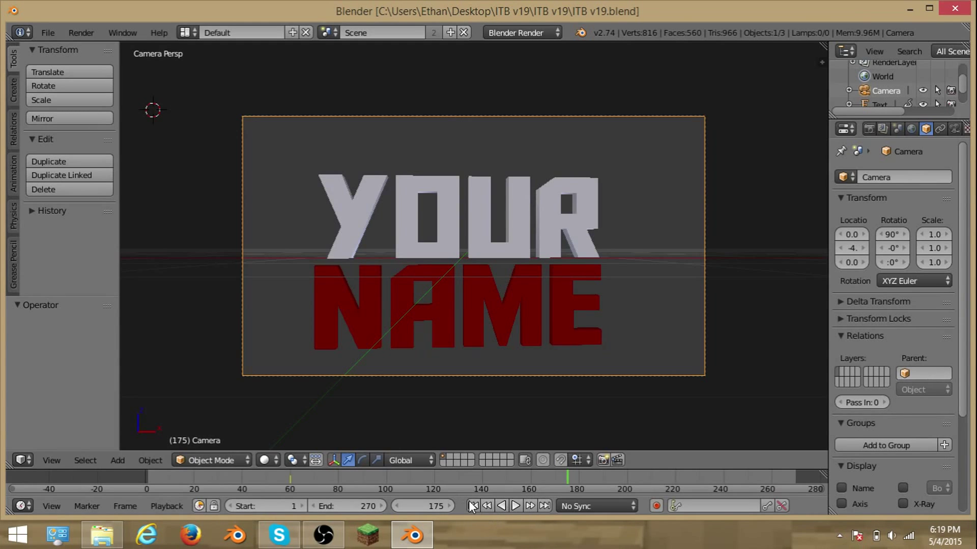
# Step: Check the final layout at frame 184, then play the intro from the start and stop at frame 120
pyautogui.click(473, 506)
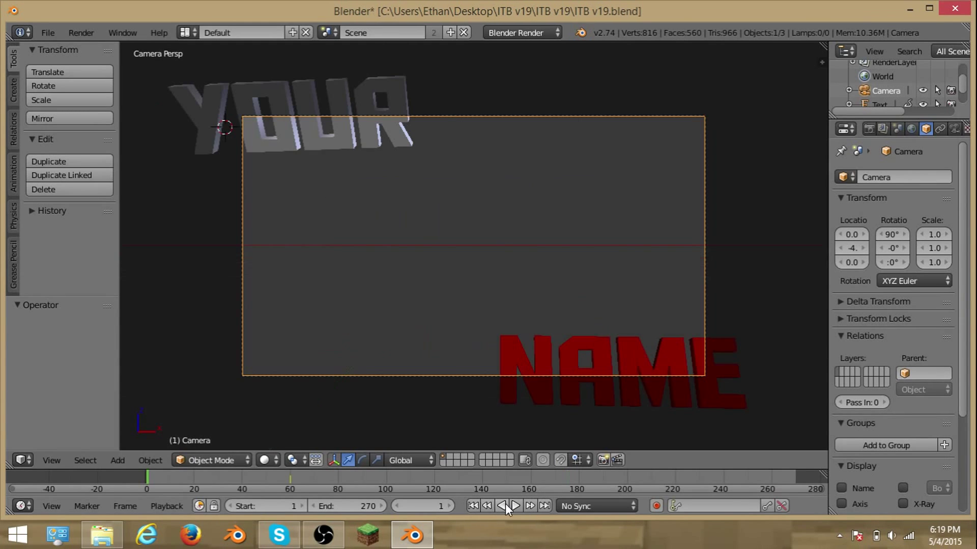
pyautogui.click(588, 475)
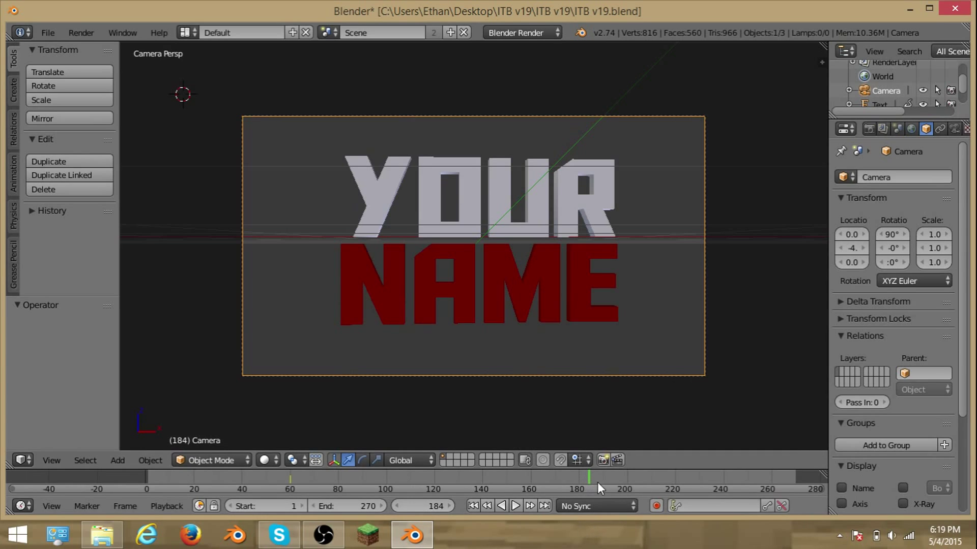
pyautogui.click(473, 506)
pyautogui.click(515, 506)
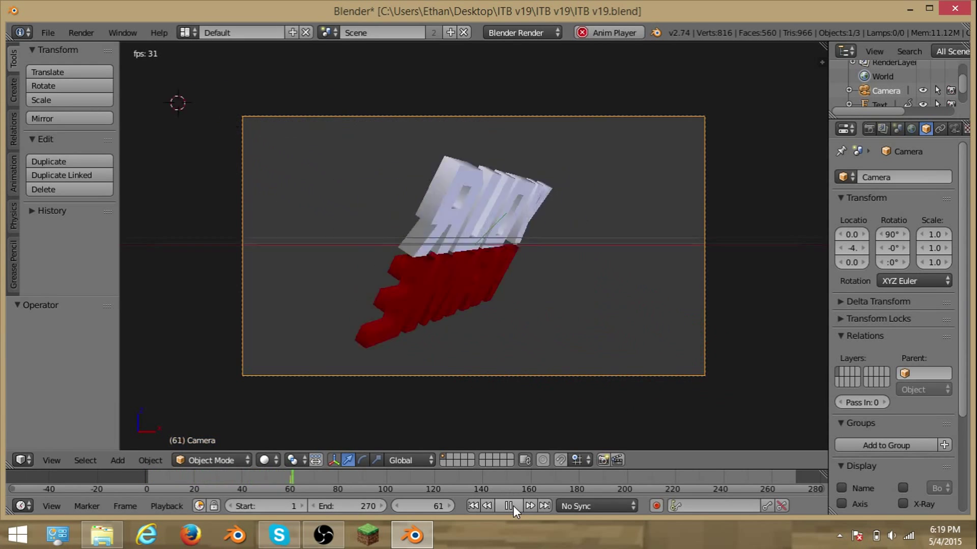
pyautogui.click(508, 506)
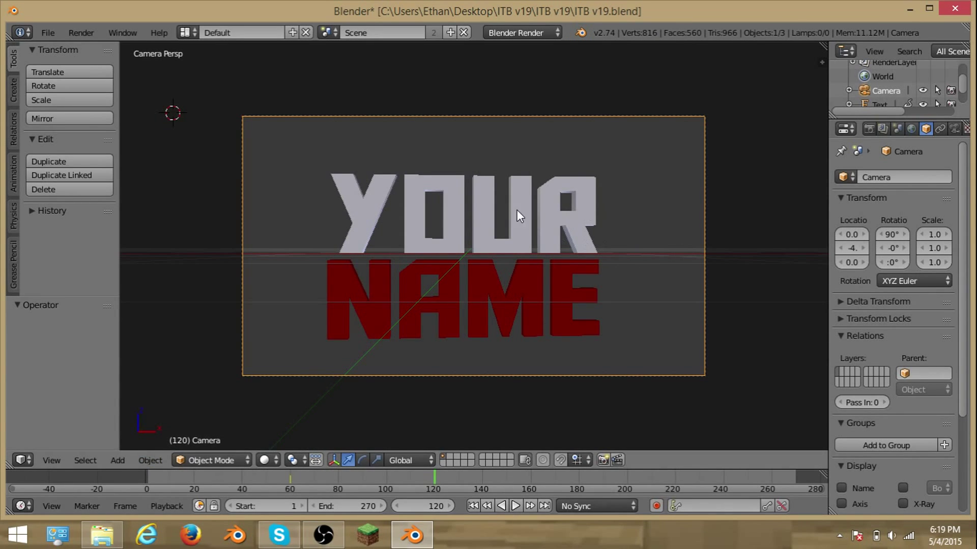
# Step: Replace the YOUR text object's word with TECHNO
pyautogui.rightClick(415, 190)
pyautogui.press('Tab')
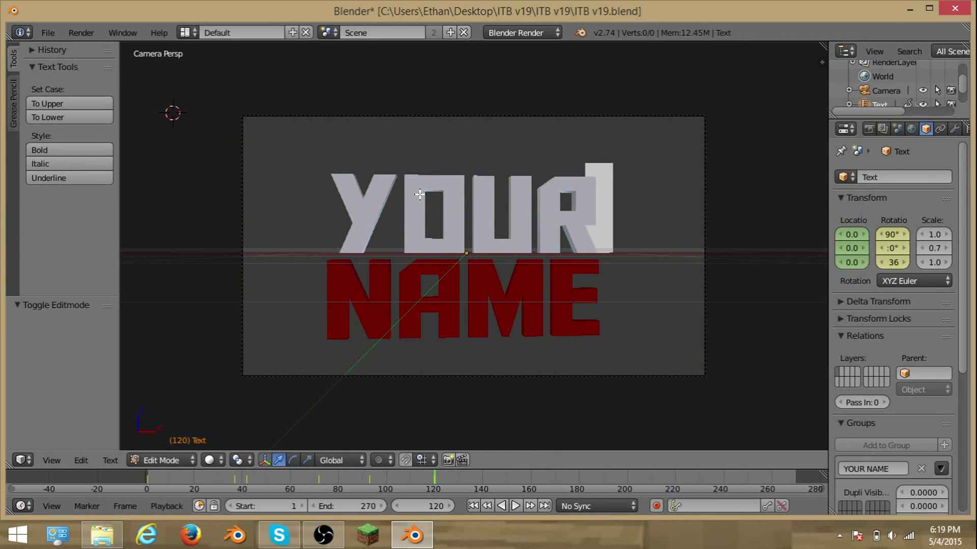
pyautogui.press('BackSpace')
pyautogui.press('BackSpace')
pyautogui.press('BackSpace')
pyautogui.press('BackSpace')
pyautogui.write('tech')
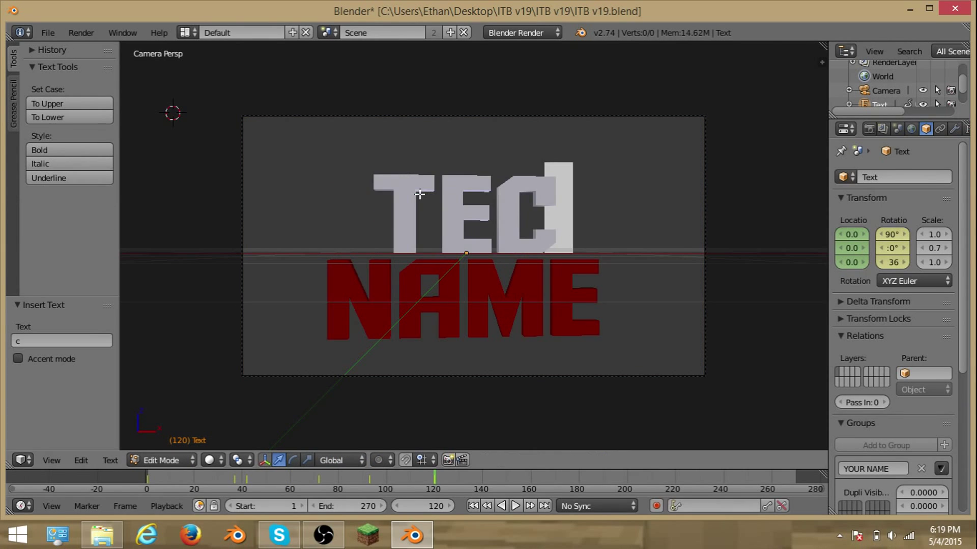
pyautogui.write('no')
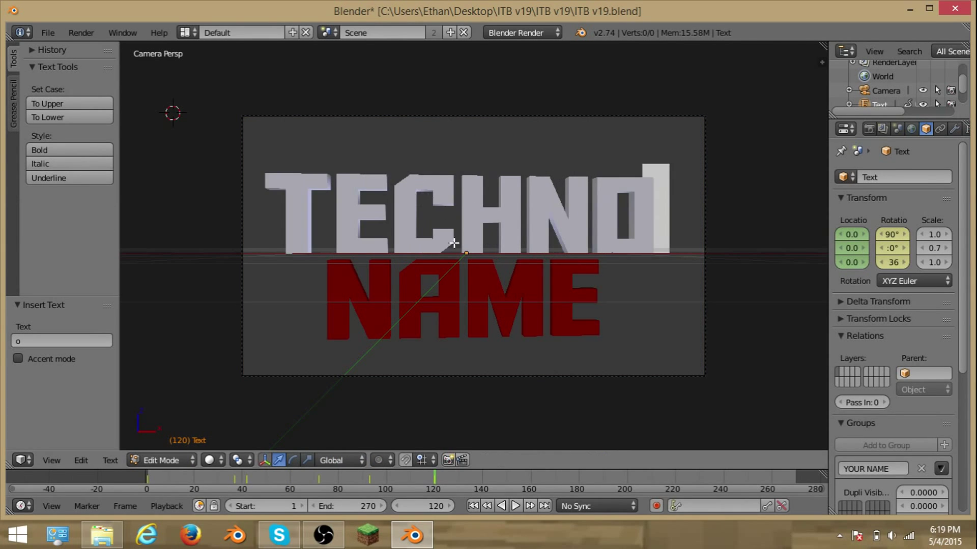
pyautogui.press('Tab')
# Step: Replace the red NAME text object's word with CRAFT!
pyautogui.rightClick(472, 281)
pyautogui.press('Tab')
pyautogui.press('BackSpace')
pyautogui.press('BackSpace')
pyautogui.press('BackSpace')
pyautogui.press('BackSpace')
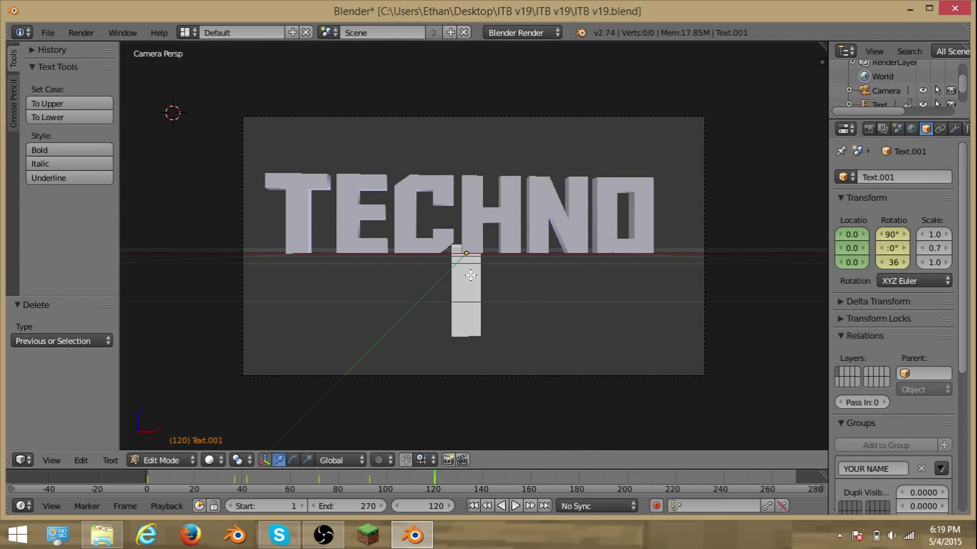
pyautogui.write('craft!')
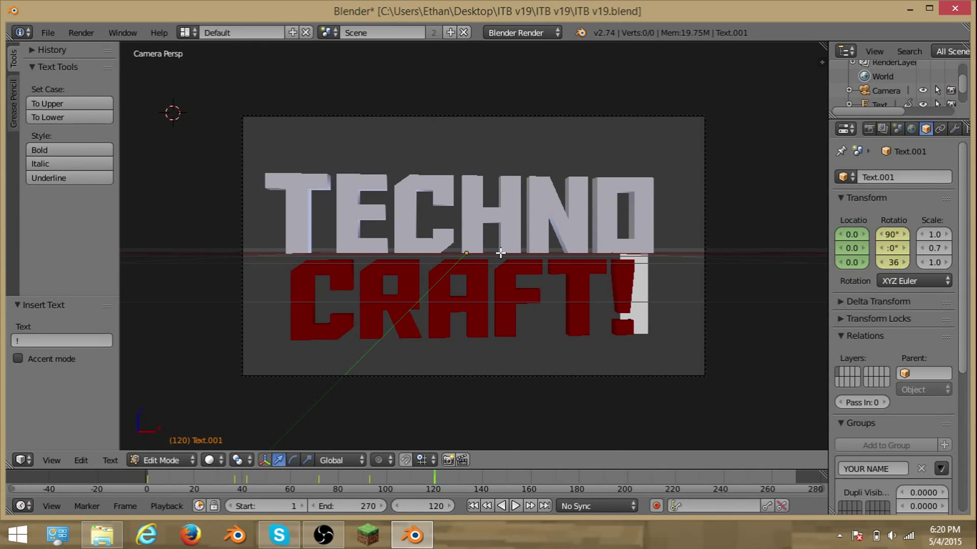
pyautogui.press('Tab')
pyautogui.click(563, 137)
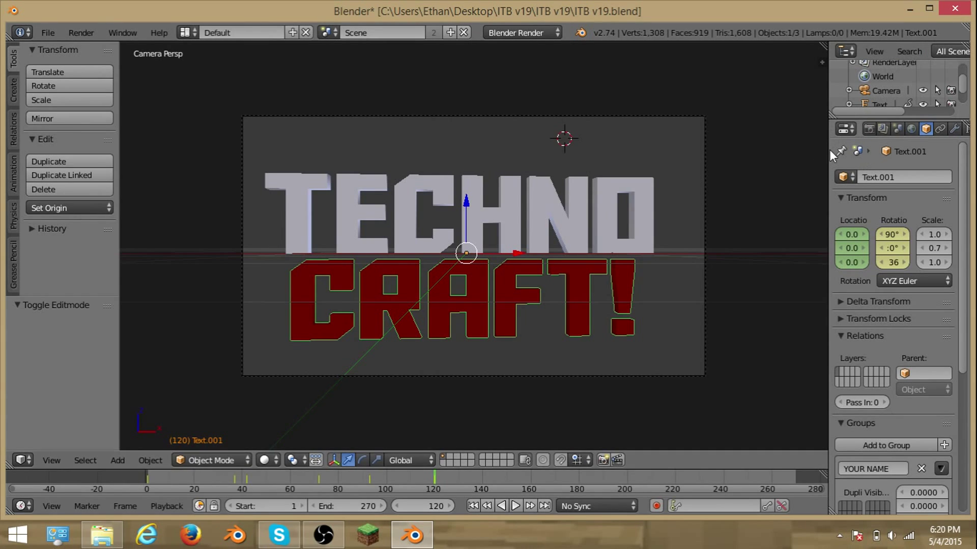
# Step: Set the CRAFT! Material.002 diffuse colour to blue, roughly RGB 0.059, 0.209, 0.800
pyautogui.moveTo(817, 153); pyautogui.dragTo(781, 152)
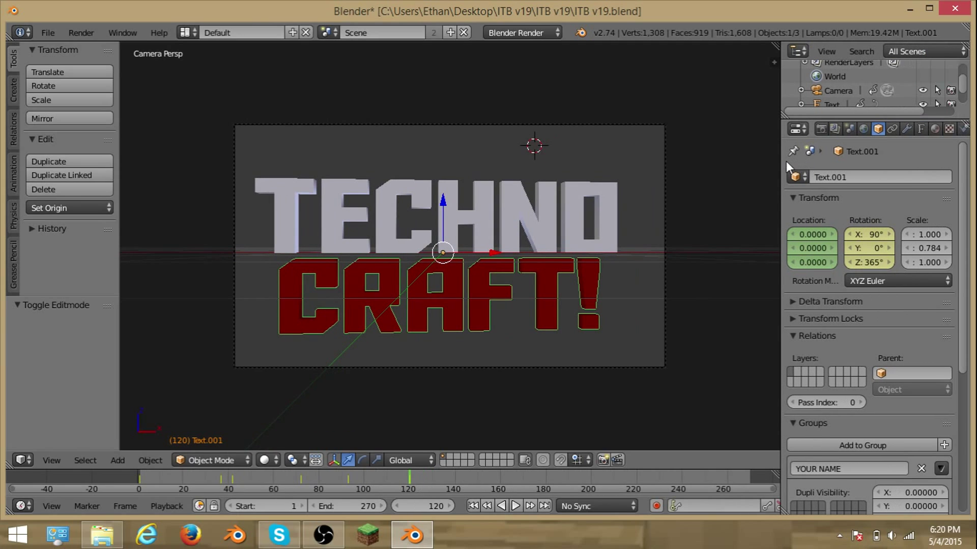
pyautogui.click(935, 128)
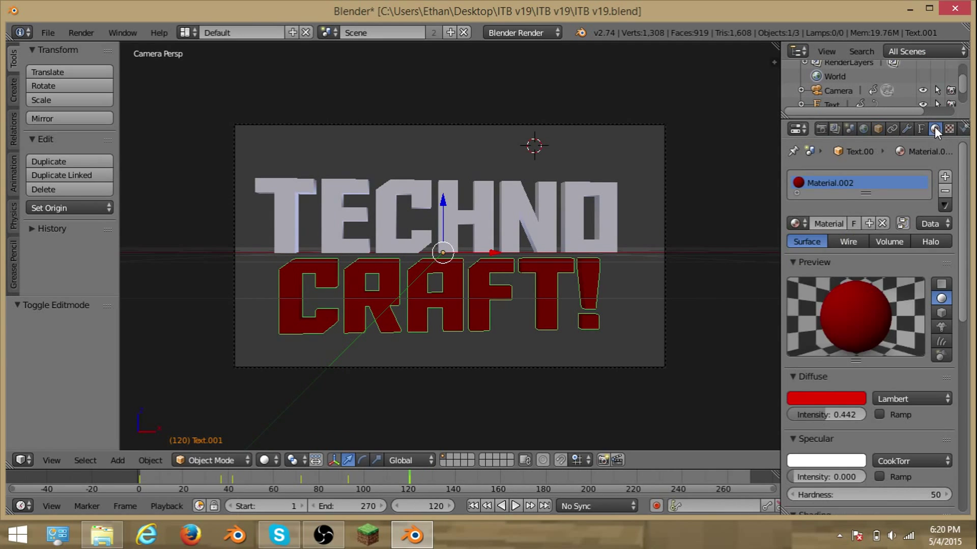
pyautogui.scroll(-2, 818, 302)
pyautogui.click(829, 370)
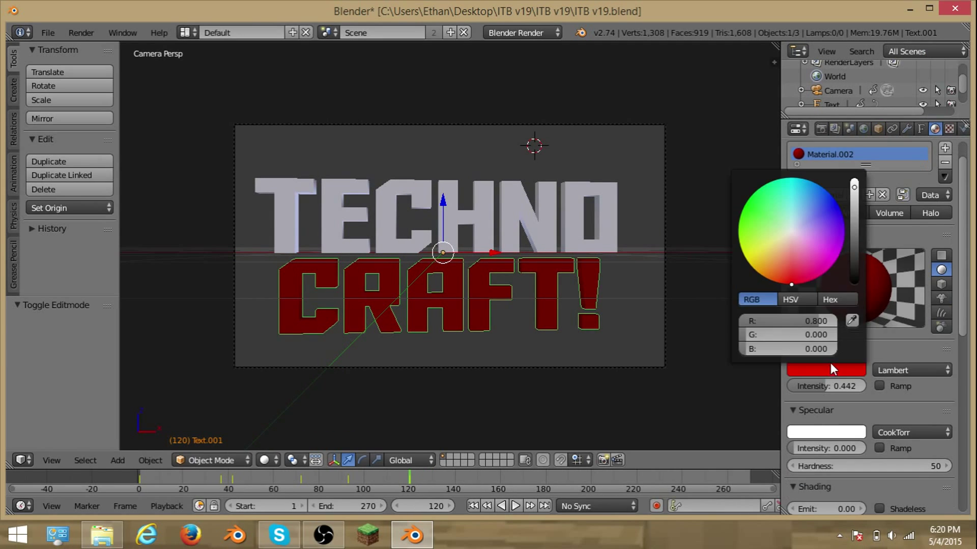
pyautogui.moveTo(811, 244); pyautogui.dragTo(814, 202)
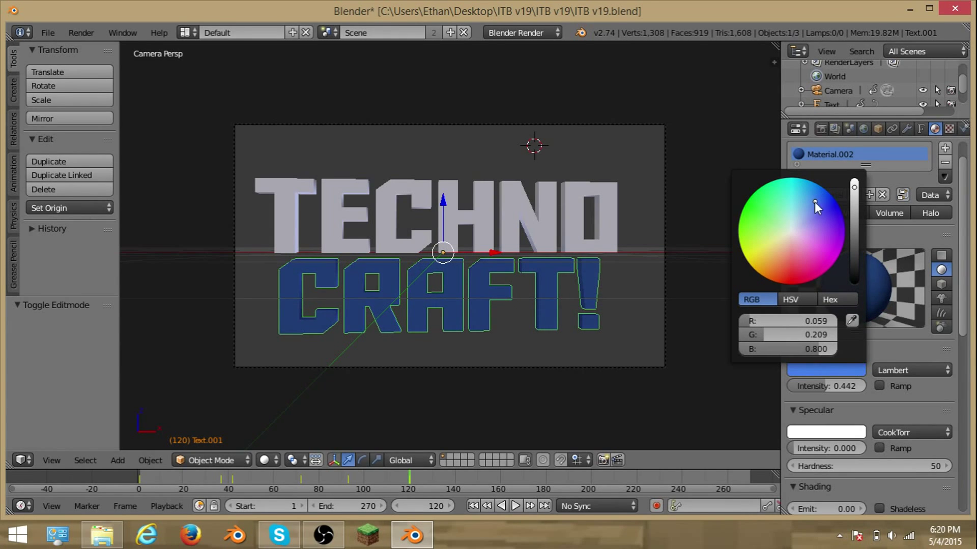
pyautogui.scroll(-2, 734, 208)
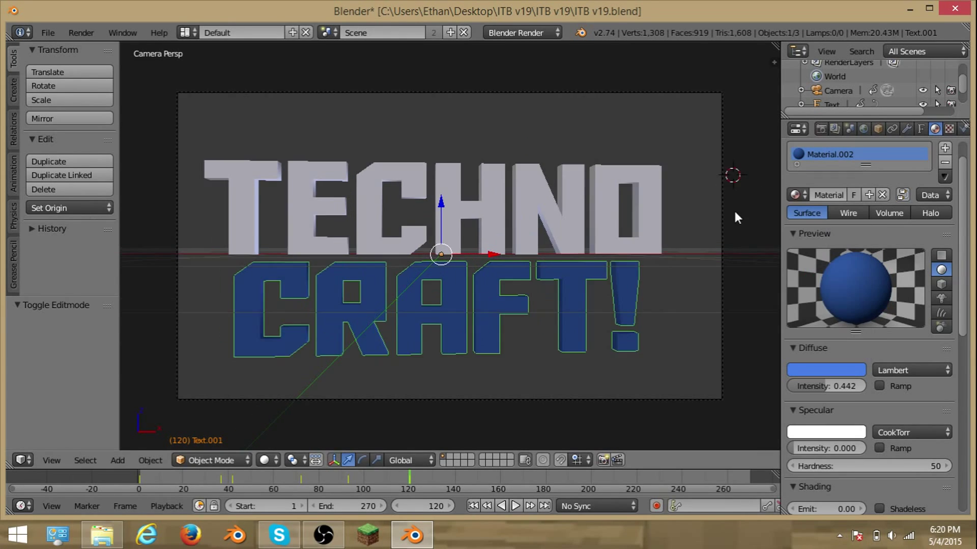
# Step: Browse the render output path to the Desktop, then minimize Blender
pyautogui.scroll(2, 736, 203)
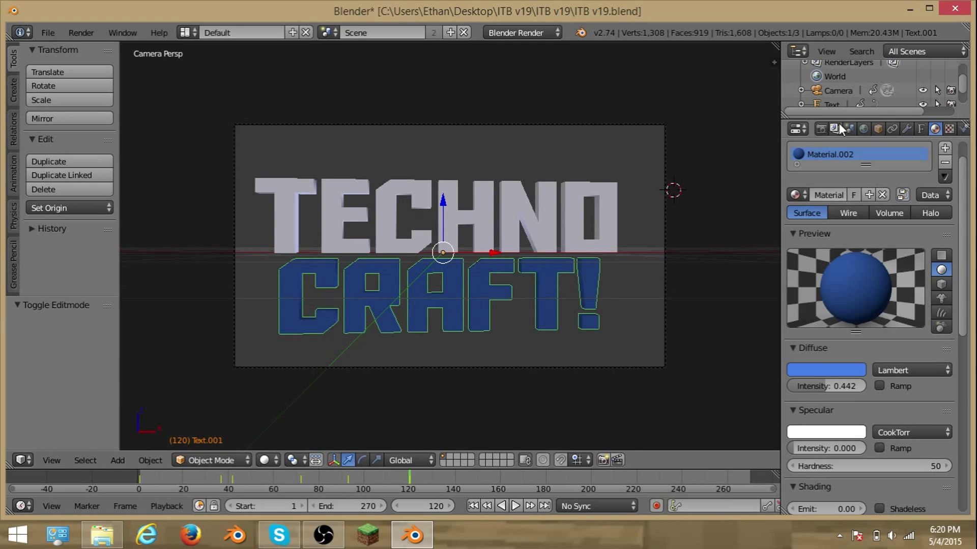
pyautogui.click(821, 128)
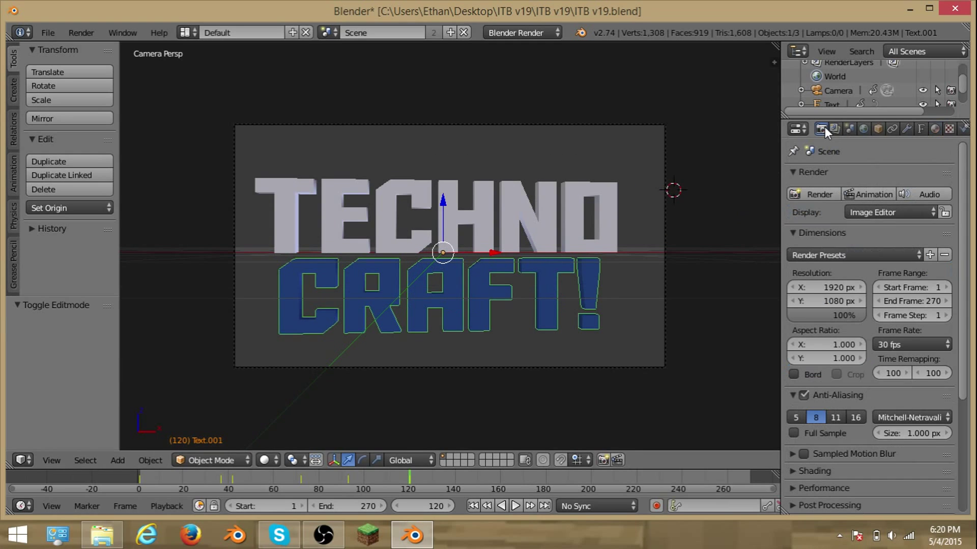
pyautogui.scroll(-8, 887, 395)
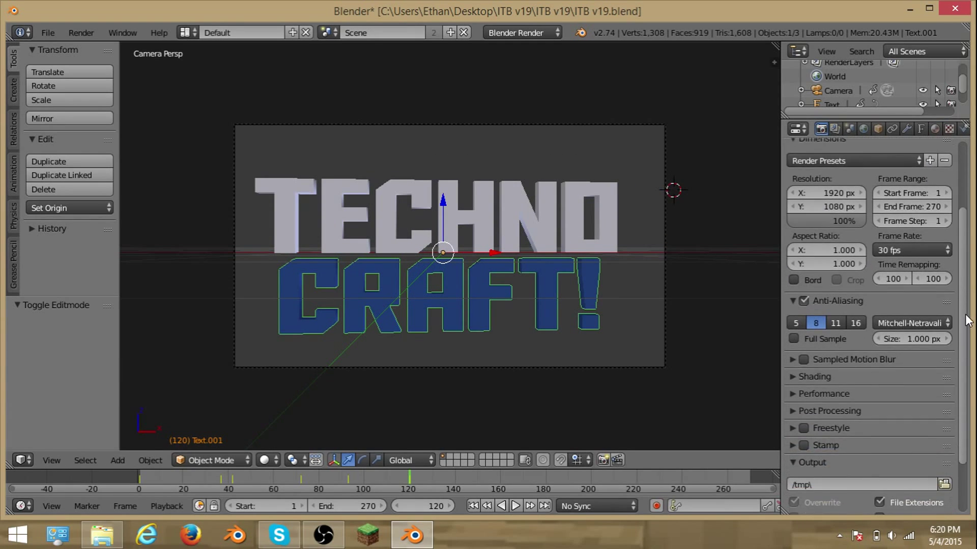
pyautogui.click(798, 396)
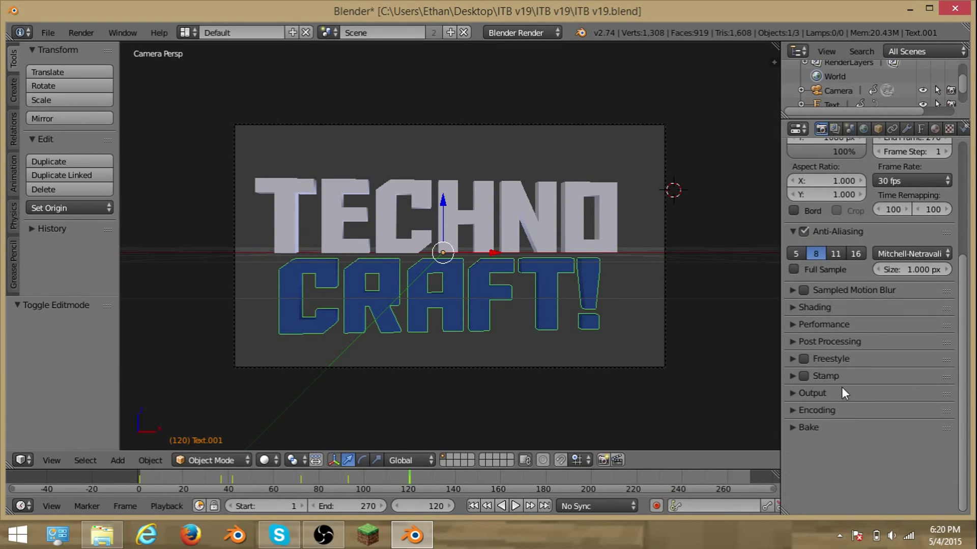
pyautogui.click(797, 392)
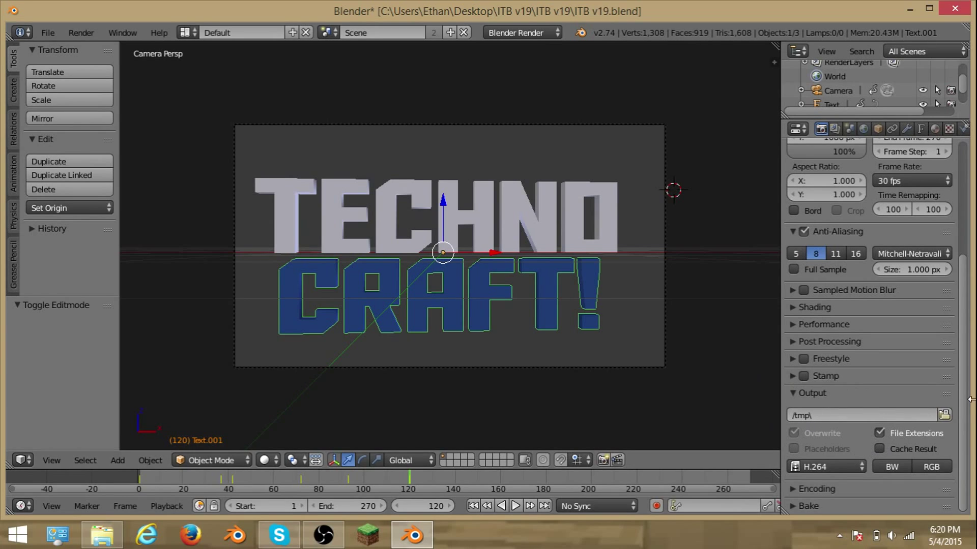
pyautogui.click(944, 415)
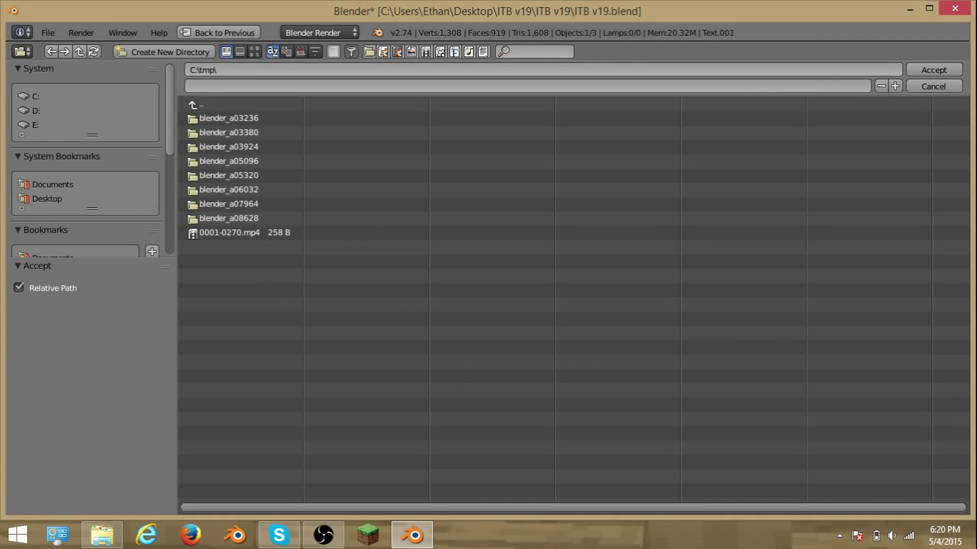
pyautogui.click(34, 198)
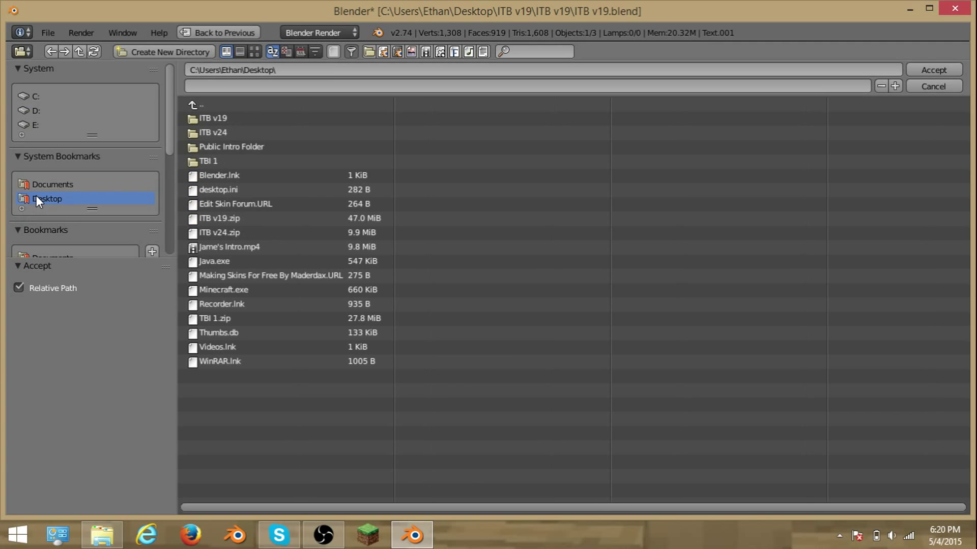
pyautogui.click(910, 8)
# Step: Clear the desktop and move the Public Intro Folder icon to the middle of it
pyautogui.click(665, 9)
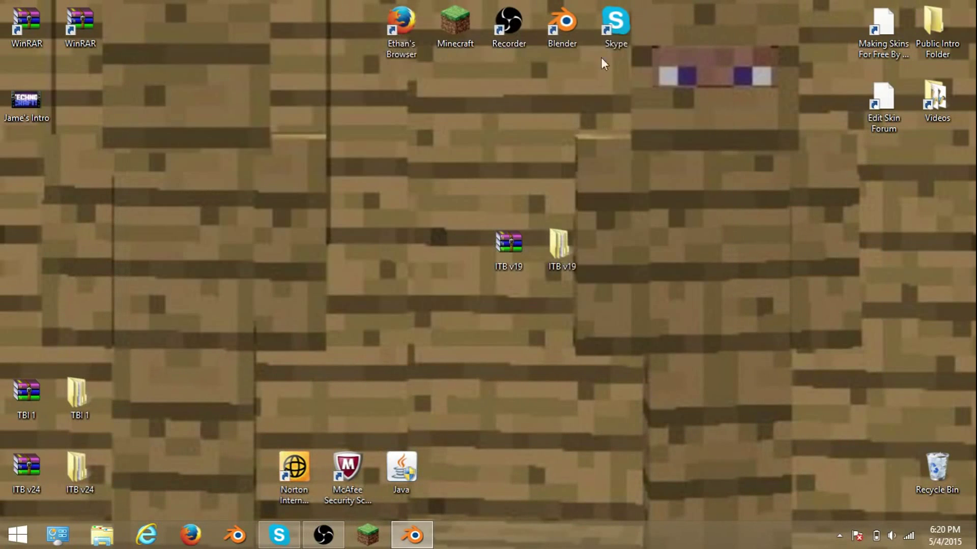
pyautogui.rightClick(186, 195)
pyautogui.moveTo(240, 327)
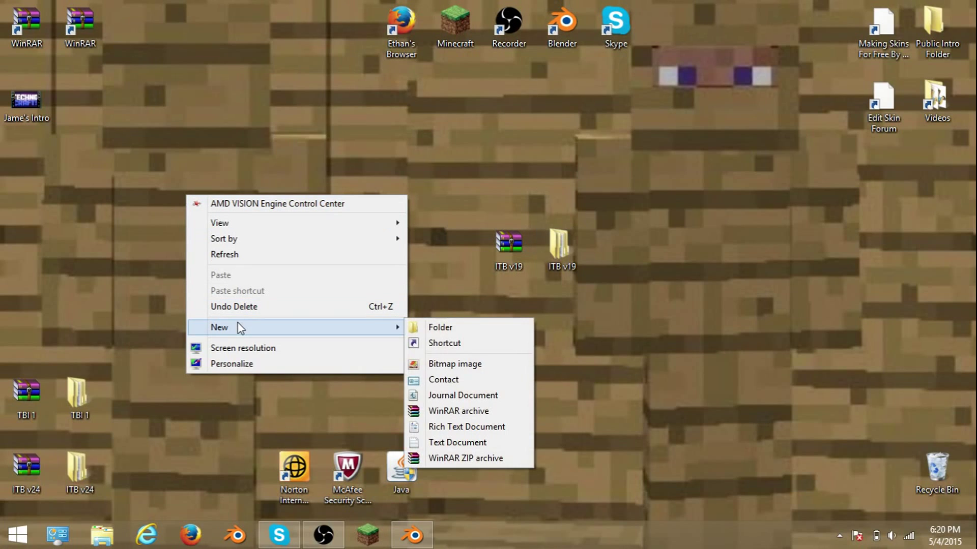
pyautogui.click(388, 177)
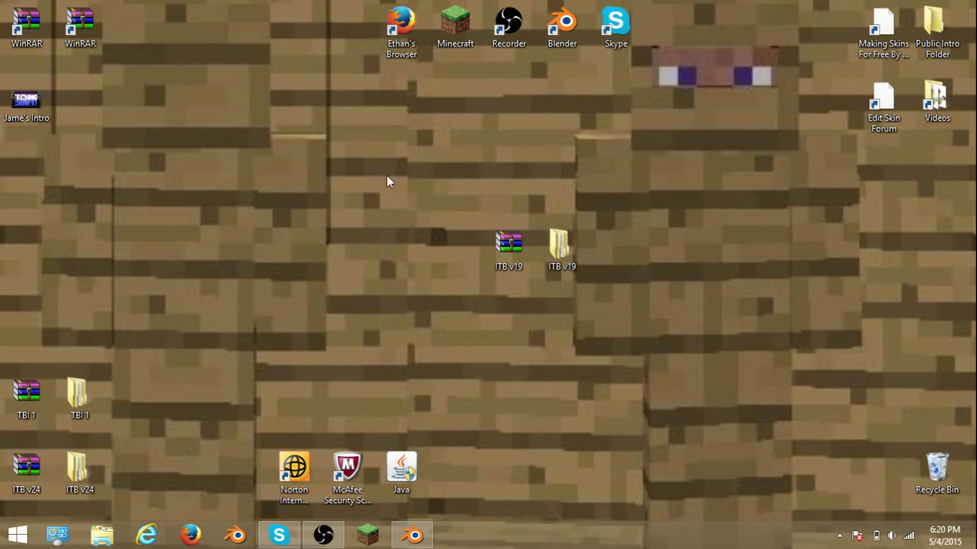
pyautogui.moveTo(944, 26); pyautogui.dragTo(361, 257)
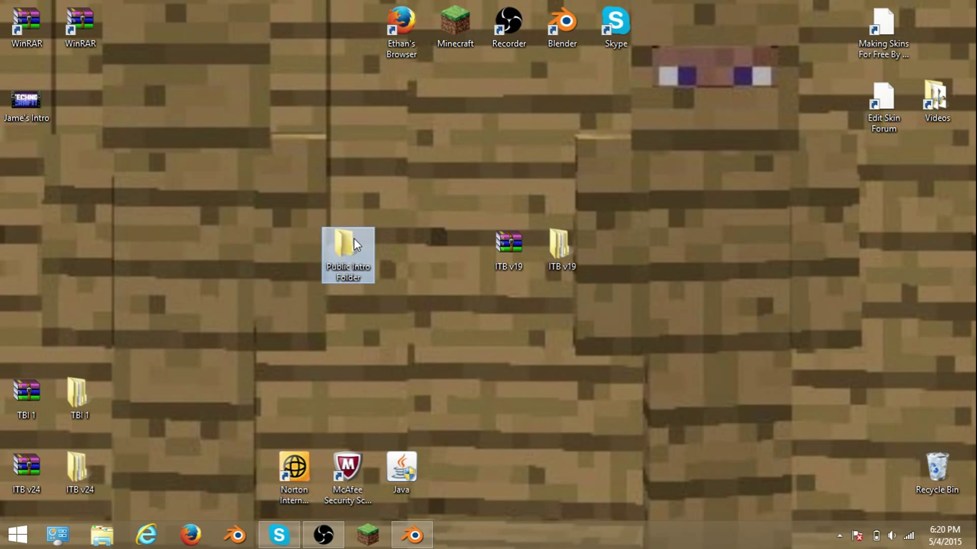
pyautogui.click(414, 412)
# Step: Set the render output path to //..\Public Intro Folder\ and fit the camera view
pyautogui.click(412, 535)
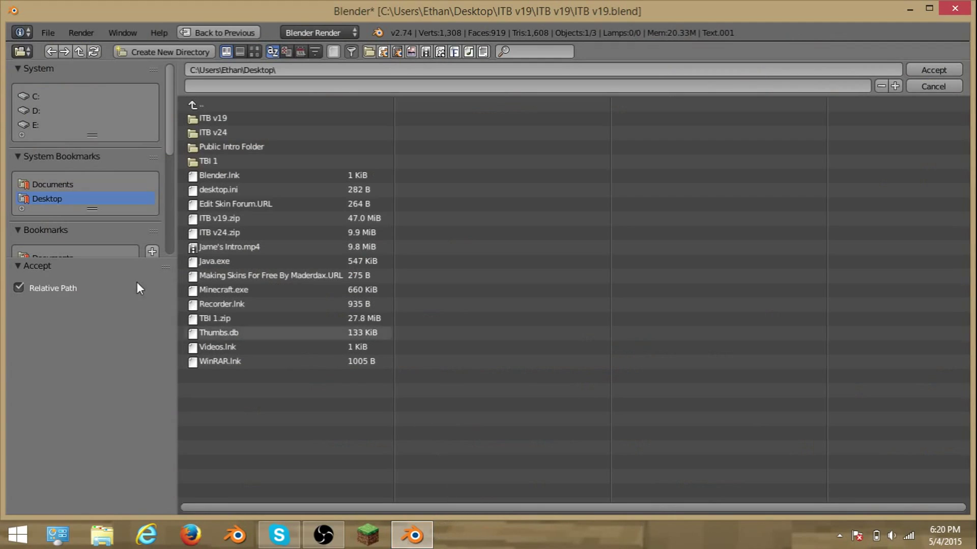
pyautogui.click(102, 184)
pyautogui.click(99, 197)
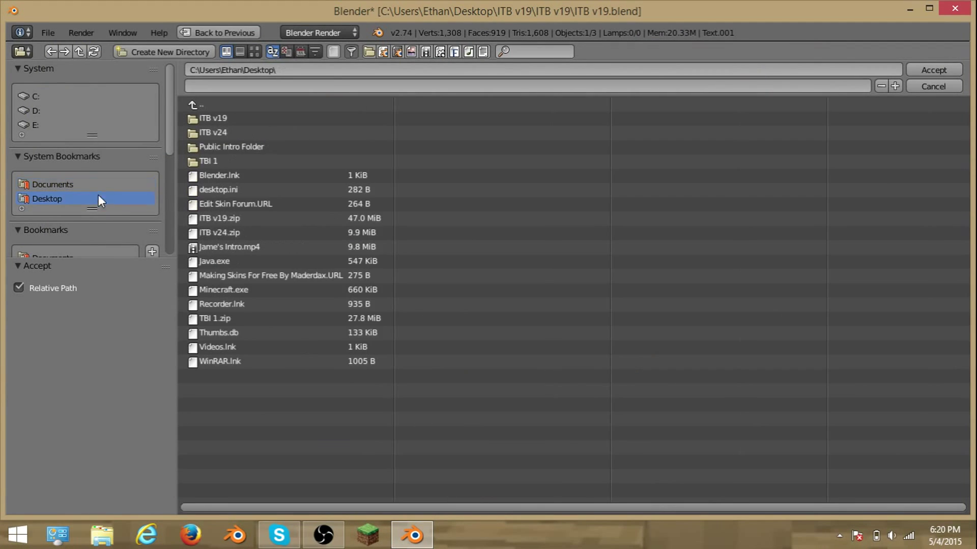
pyautogui.click(245, 146)
pyautogui.click(934, 71)
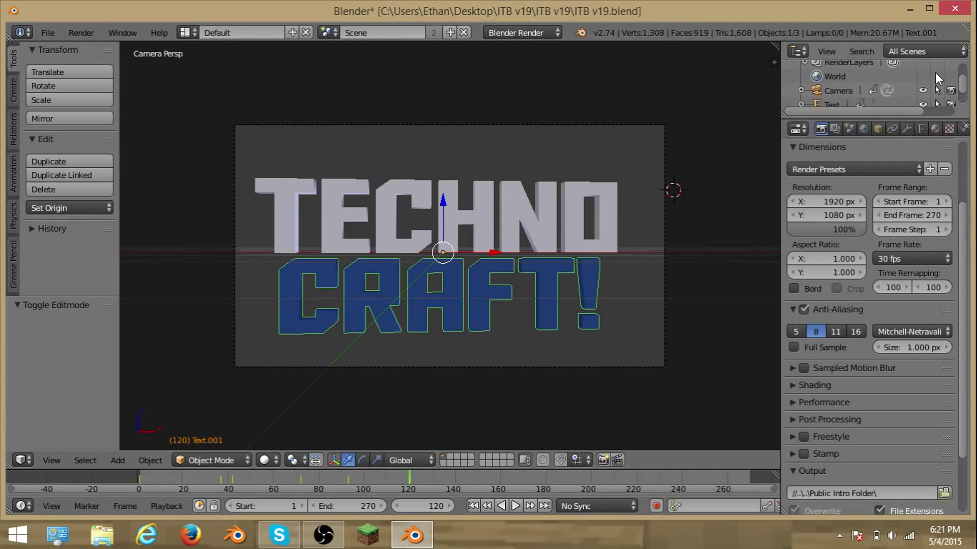
pyautogui.scroll(-3, 900, 402)
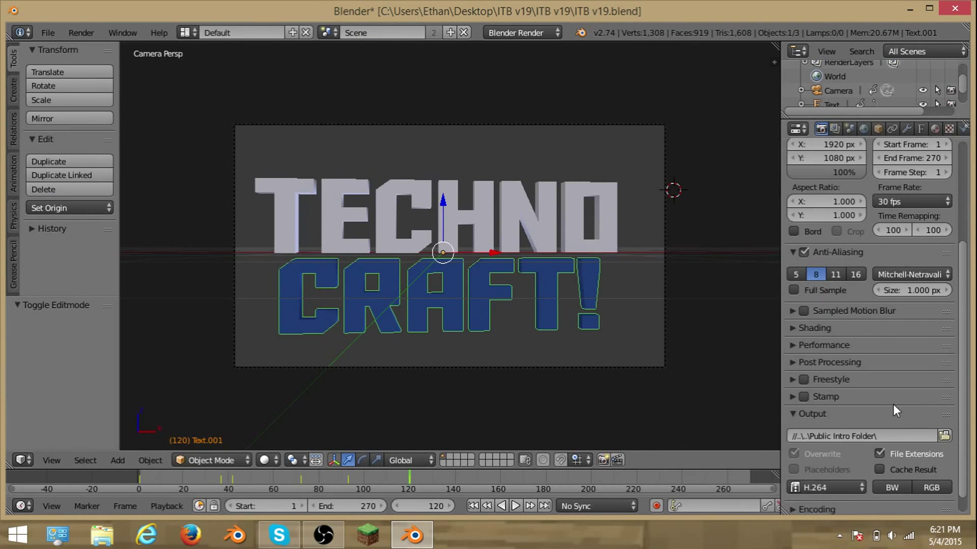
pyautogui.press('Home')
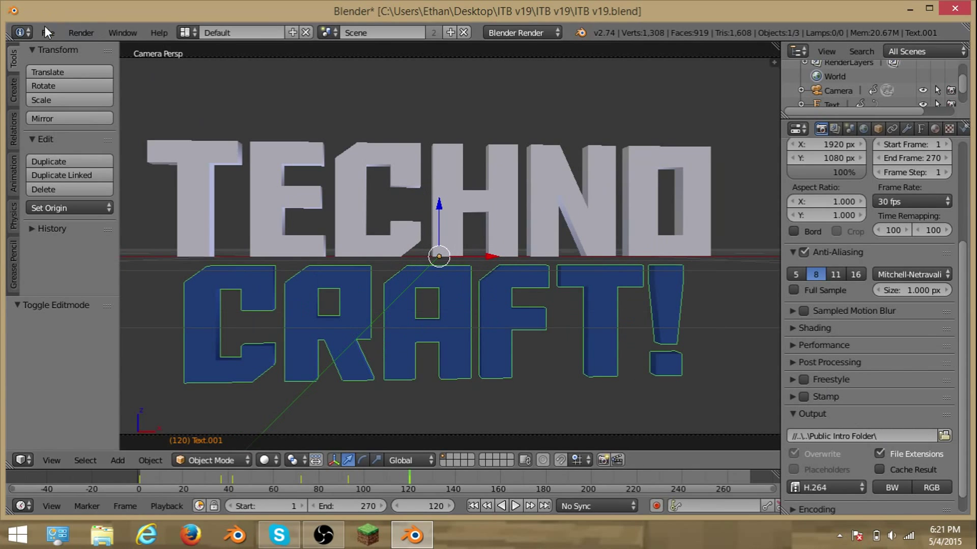
pyautogui.scroll(-2, 598, 262)
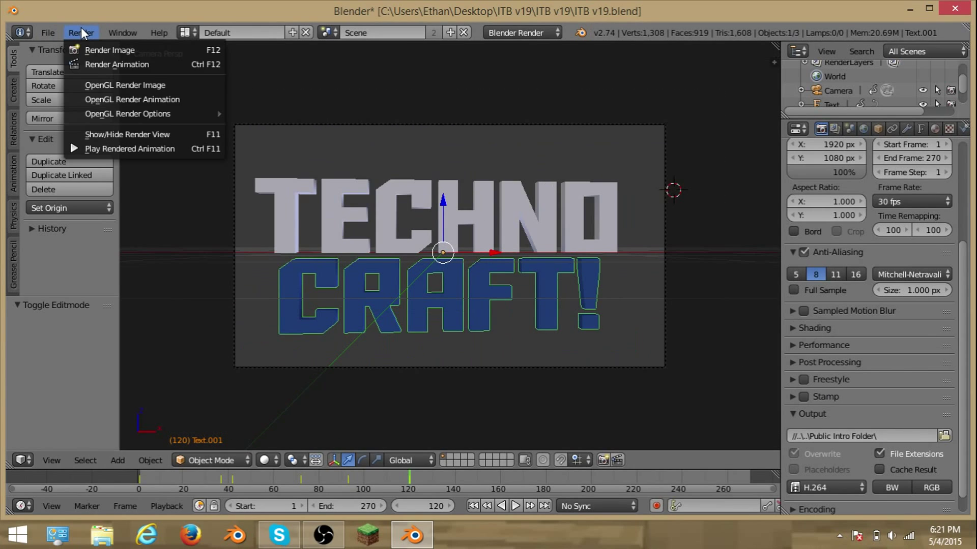
# Step: Render the TECHNO CRAFT! intro animation, then quit Blender
pyautogui.click(104, 65)
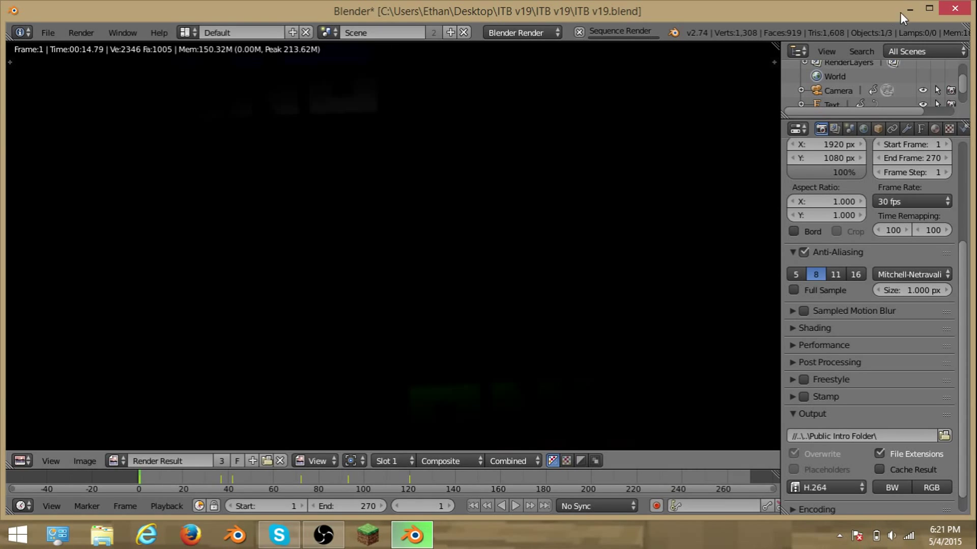
pyautogui.click(954, 9)
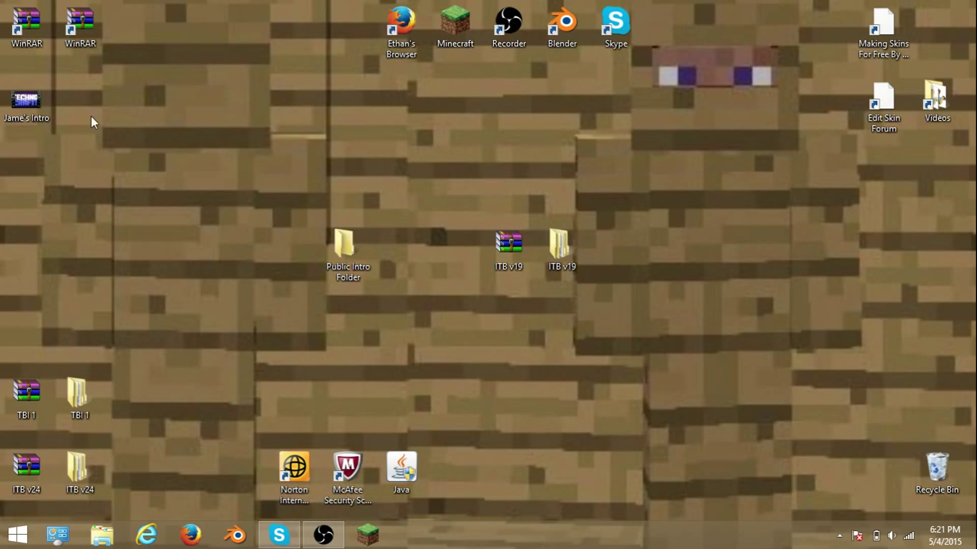
# Step: Confirm Public Intro Folder holds the 0001-0270 render, then place the other intro icon beside it
pyautogui.doubleClick(355, 245)
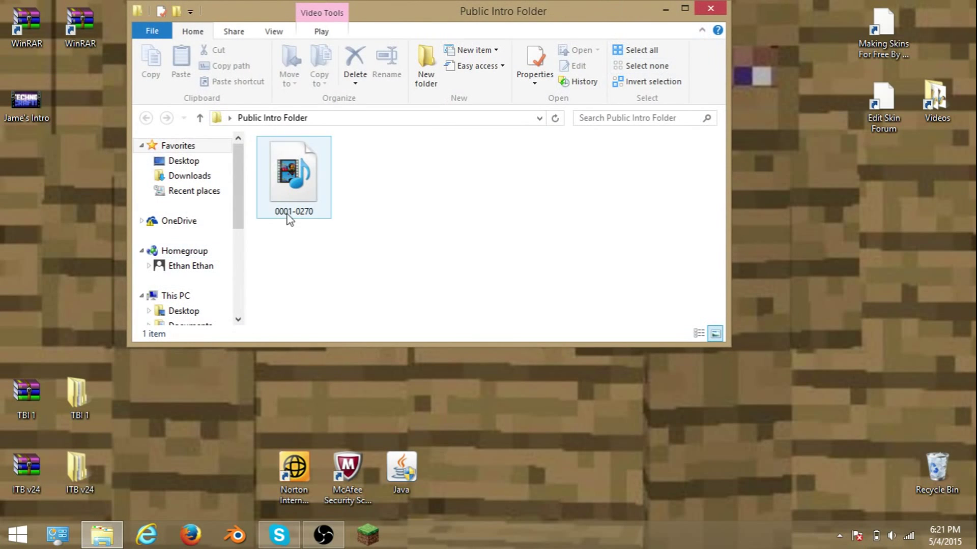
pyautogui.moveTo(289, 219); pyautogui.dragTo(300, 196)
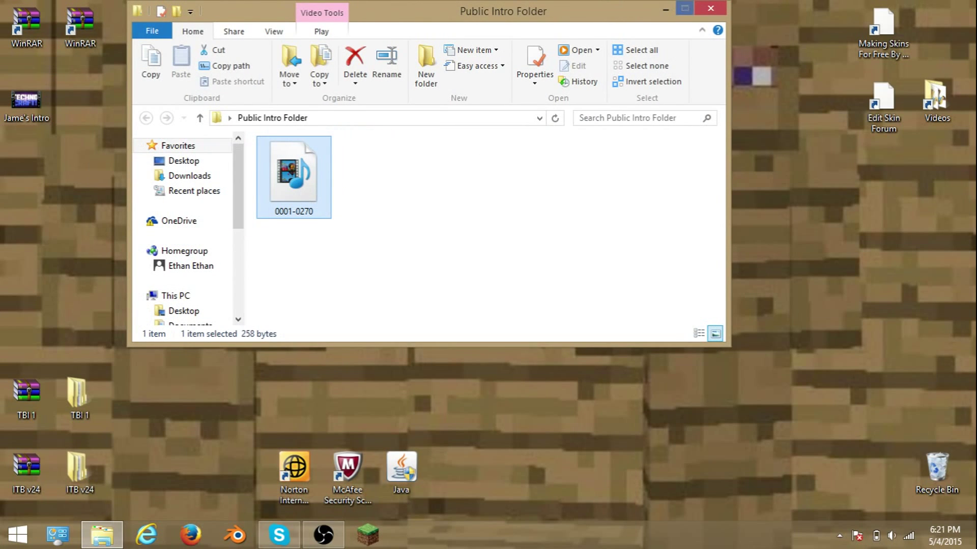
pyautogui.click(711, 7)
pyautogui.moveTo(37, 111); pyautogui.dragTo(422, 236)
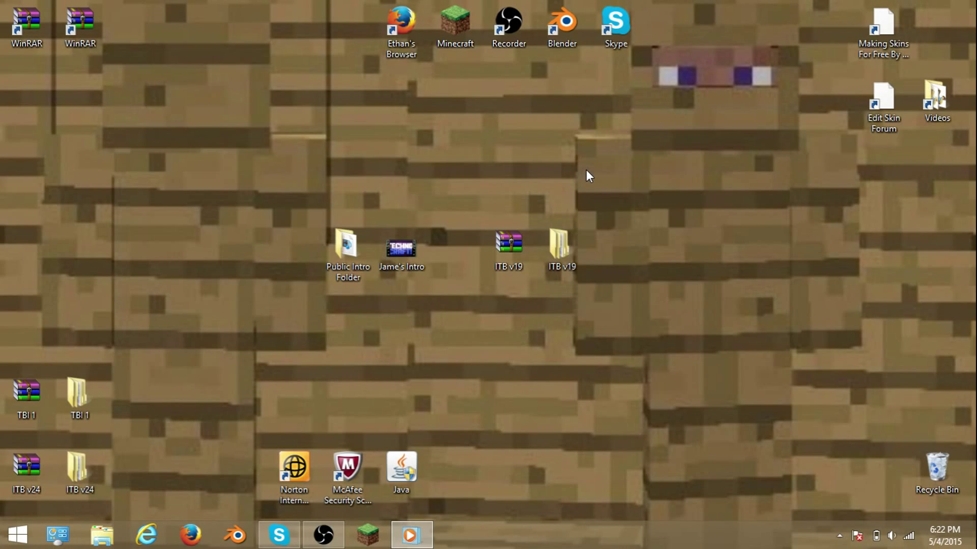
# Step: Close Windows Media Player from its taskbar button, leaving only the desktop
pyautogui.rightClick(411, 535)
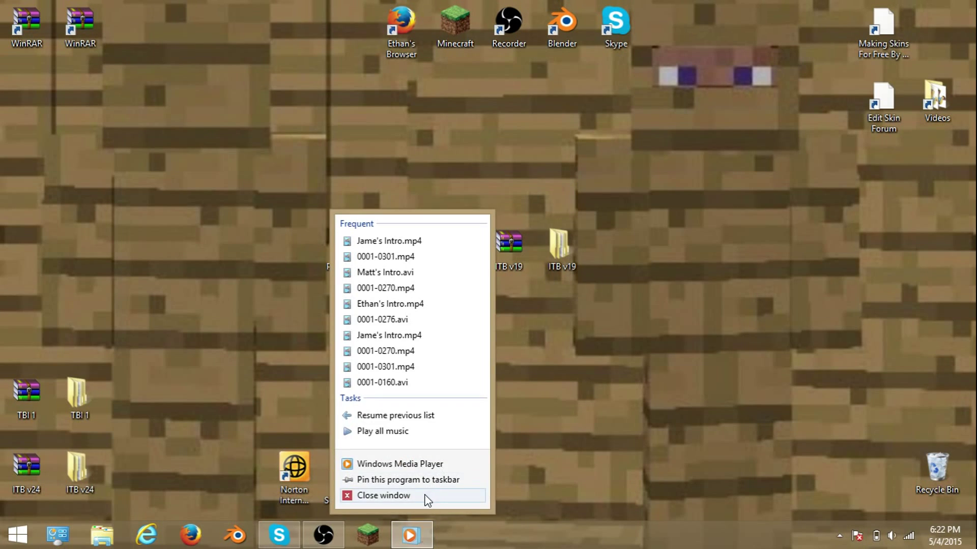
pyautogui.click(426, 496)
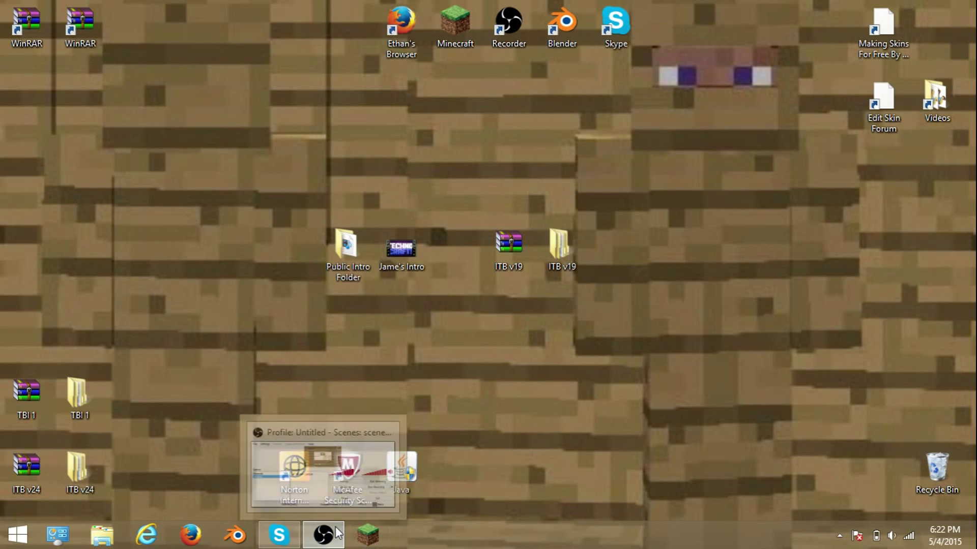